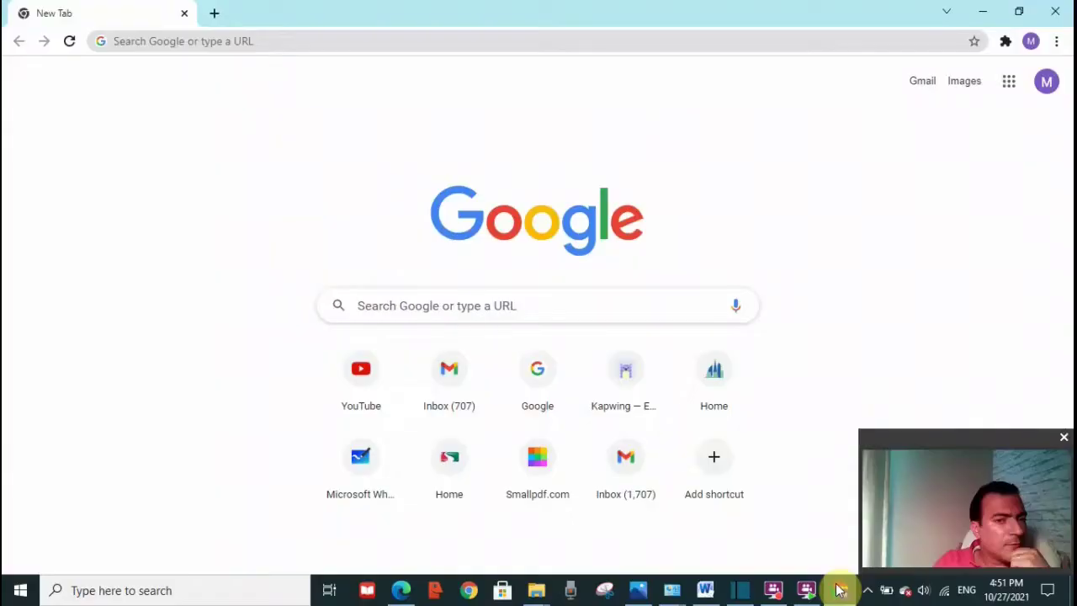
# Switch to Chrome and open the Cookies and other site data page of its Privacy and security settings.
pyautogui.click(981, 13)
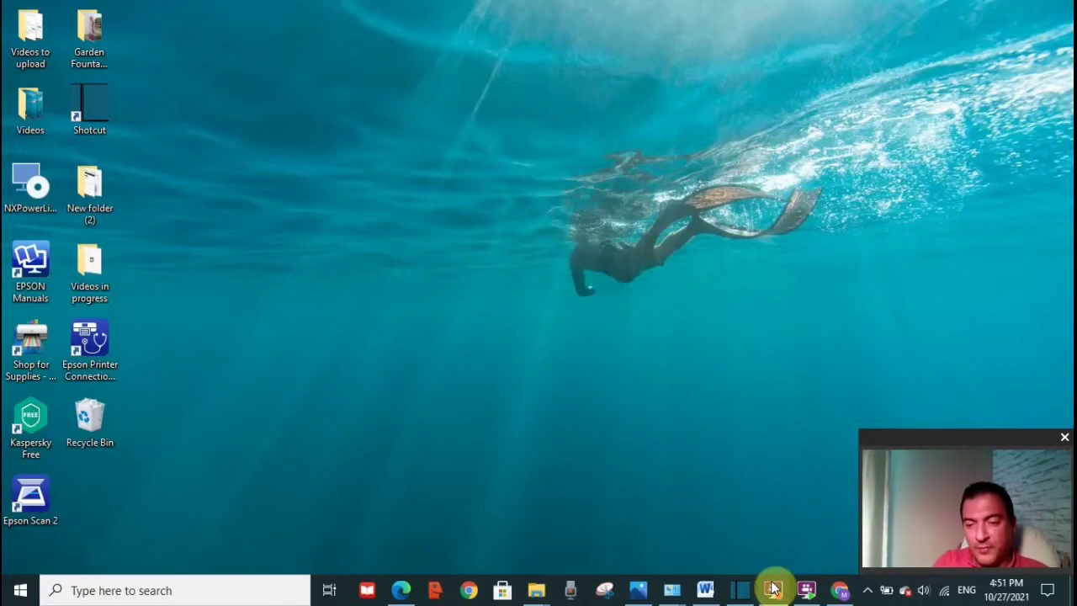
pyautogui.click(840, 592)
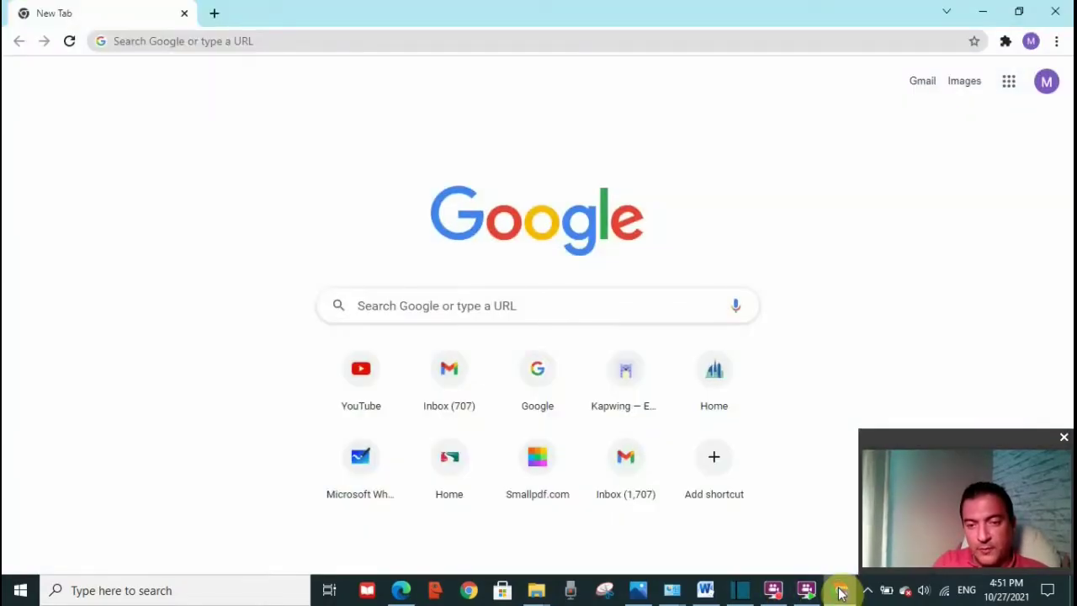
pyautogui.click(1056, 44)
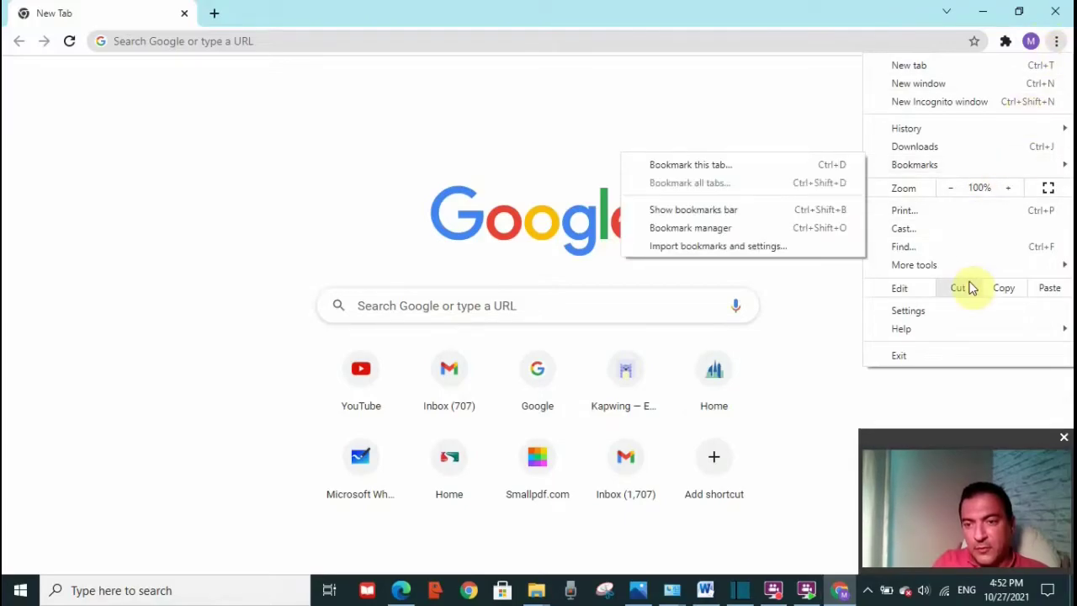
pyautogui.click(933, 313)
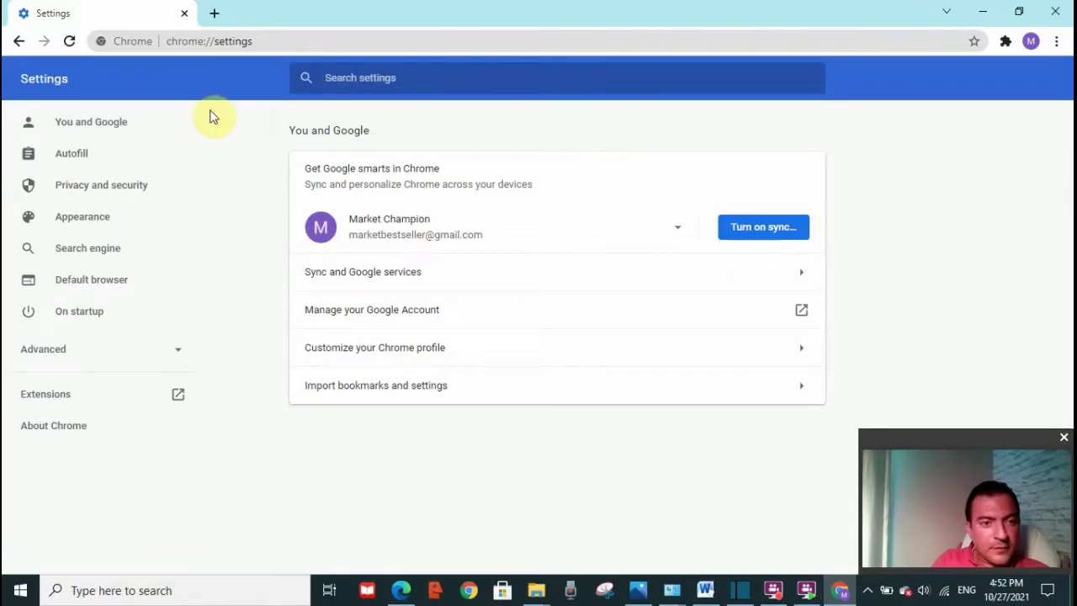
pyautogui.click(140, 192)
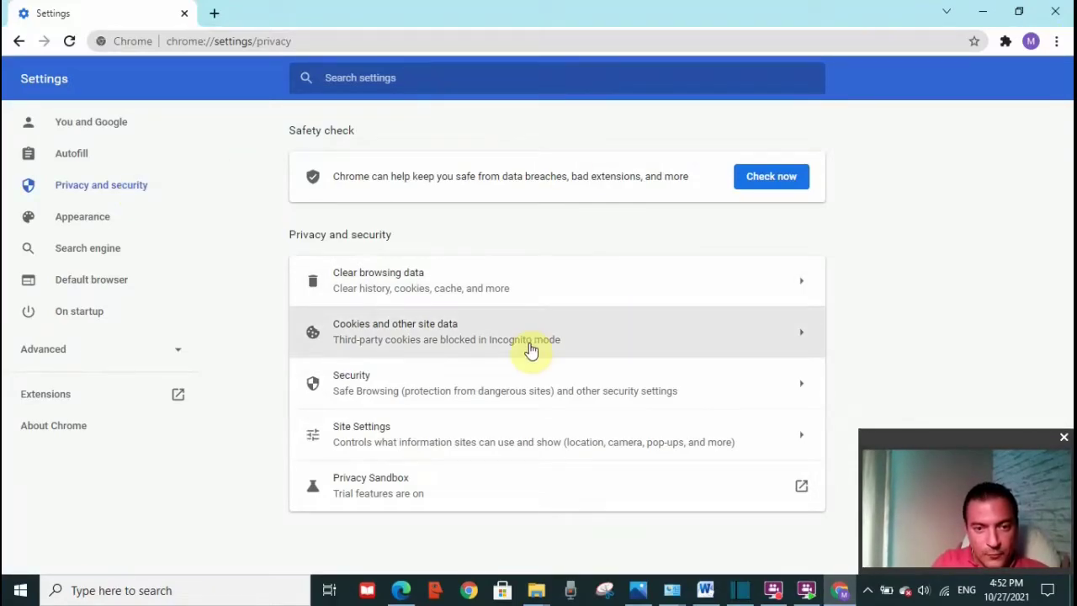
pyautogui.click(477, 343)
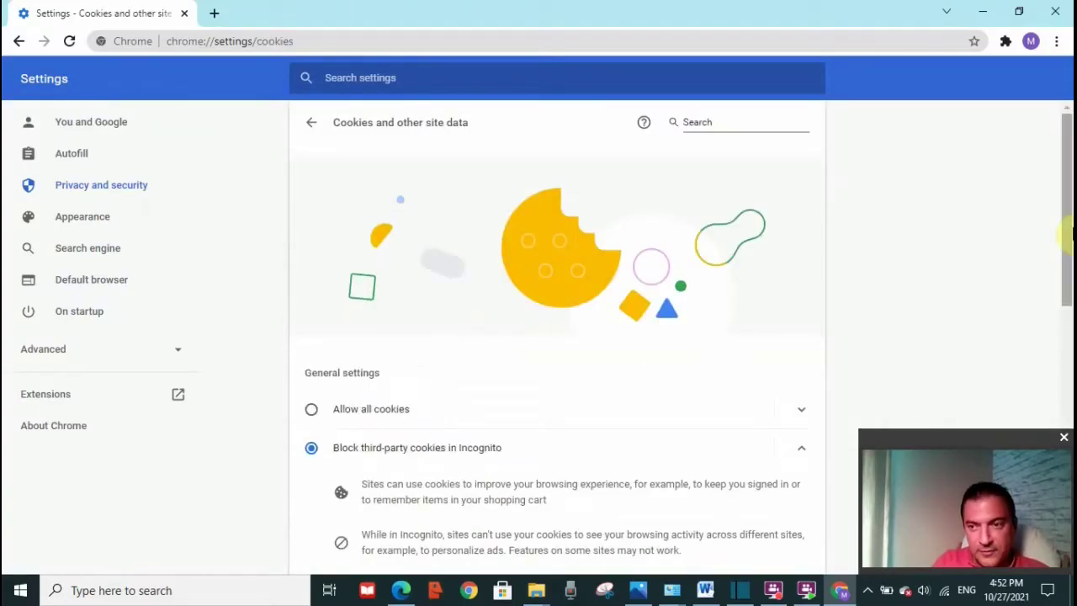
# Open the full list of all cookies and site data and examine its search and removal options.
pyautogui.moveTo(1066, 233); pyautogui.dragTo(1061, 383)
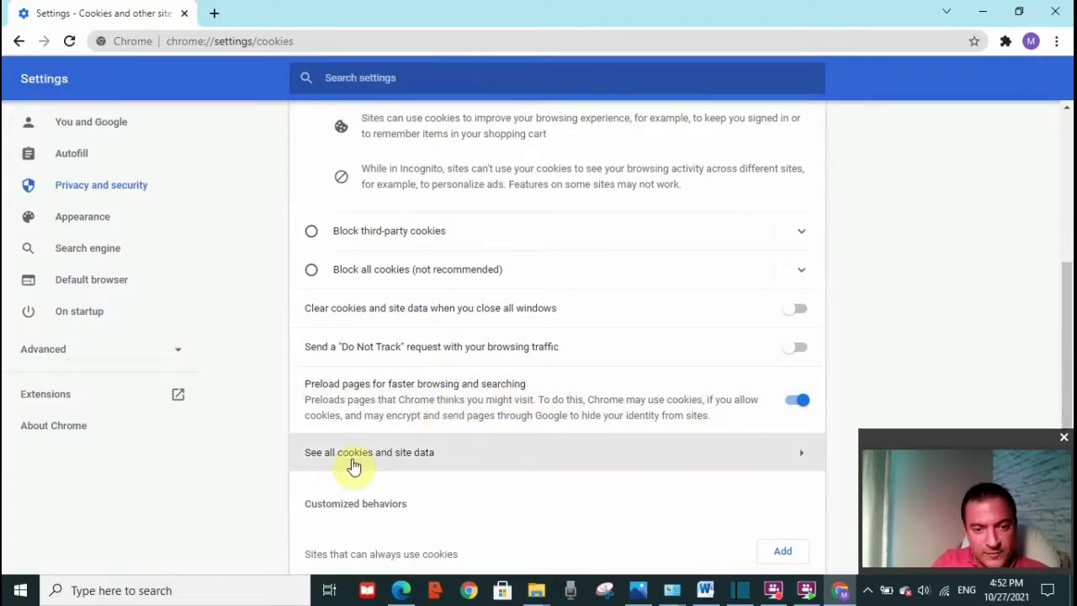
pyautogui.click(441, 459)
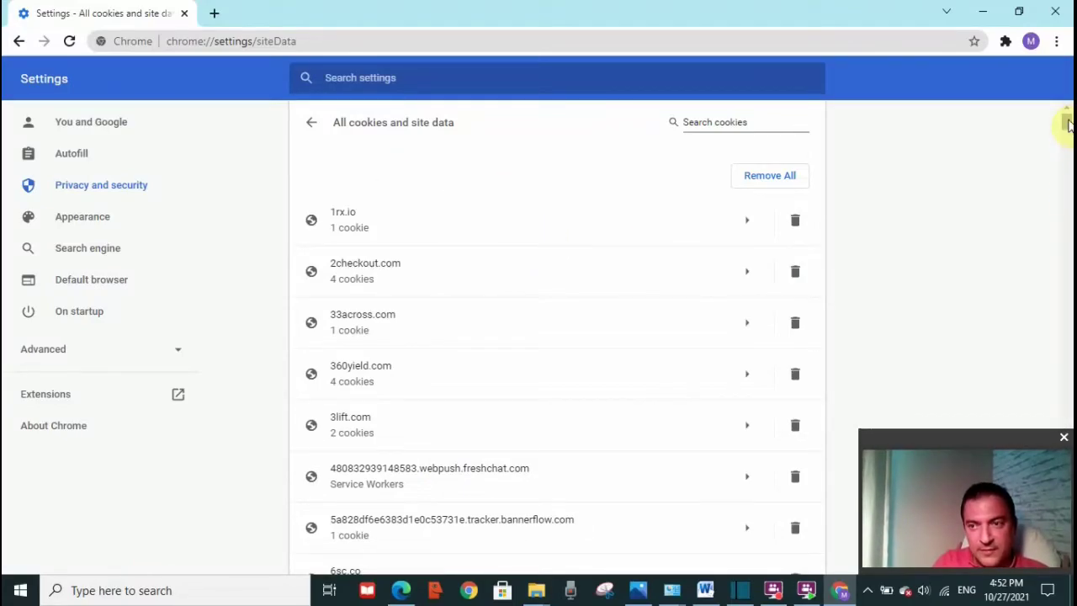
pyautogui.moveTo(1067, 126)
pyautogui.mouseDown()
pyautogui.moveTo(1069, 164)
pyautogui.moveTo(1065, 121)
pyautogui.mouseUp()
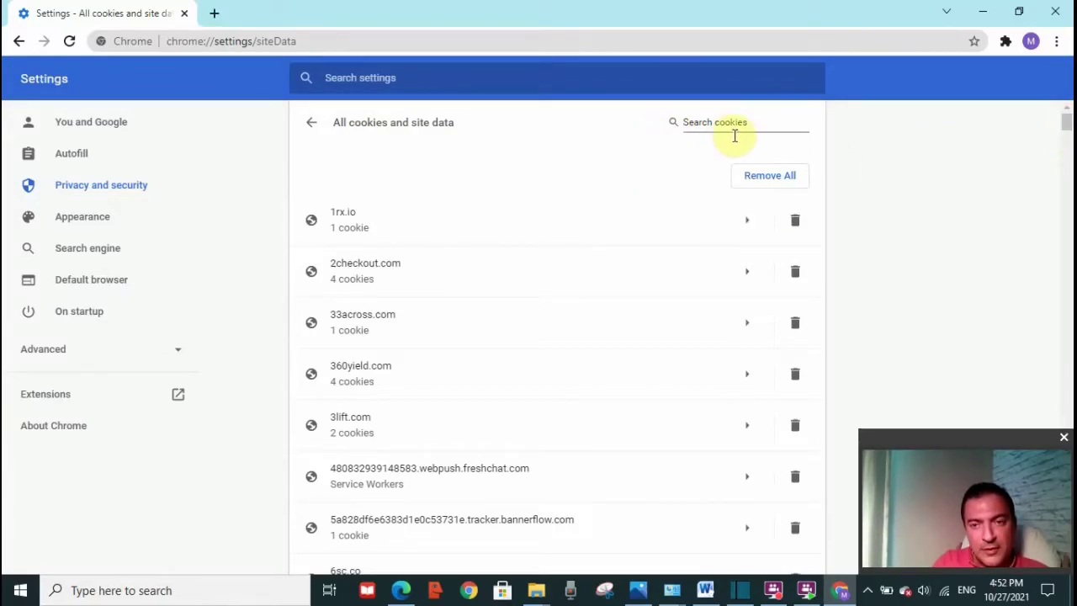
pyautogui.click(777, 128)
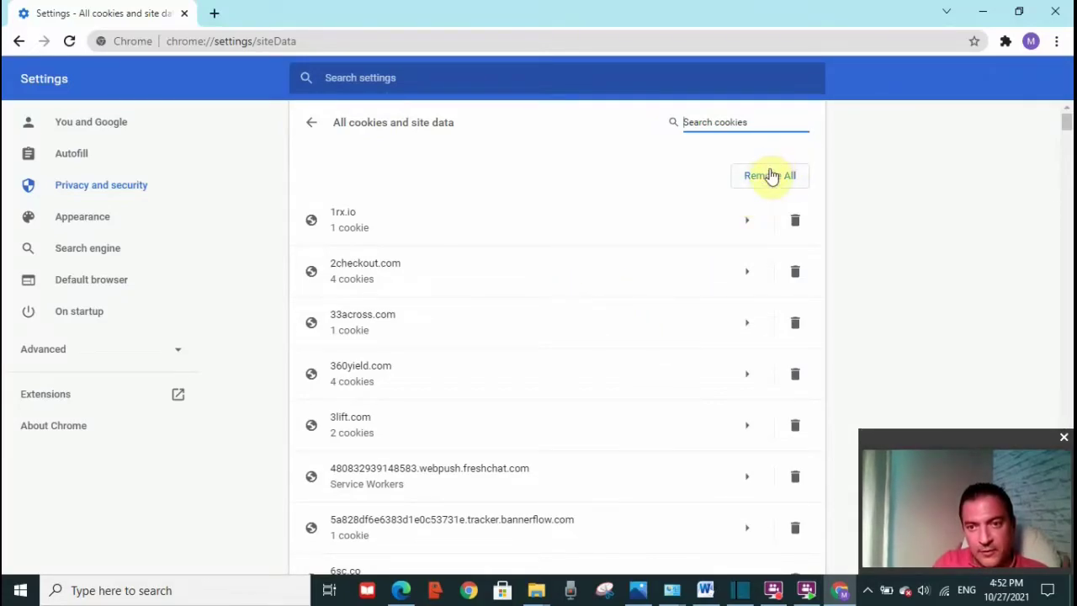
pyautogui.moveTo(1066, 125)
pyautogui.mouseDown()
pyautogui.moveTo(1067, 167)
pyautogui.moveTo(1066, 113)
pyautogui.mouseUp()
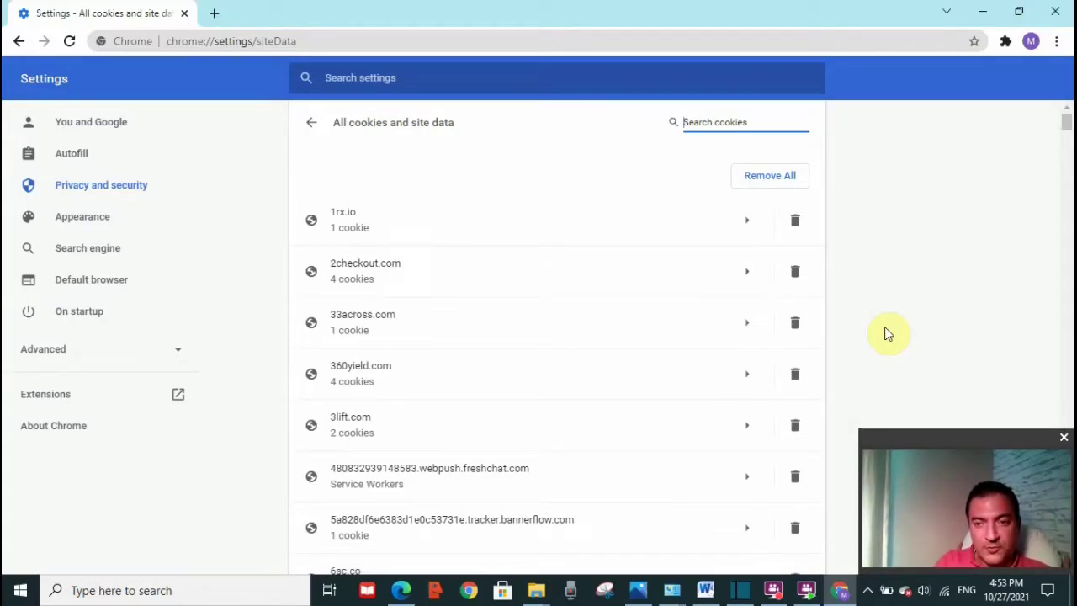
# Switch from Chrome to the Control Panel and open the adapter settings of the Network and Sharing Center.
pyautogui.click(982, 11)
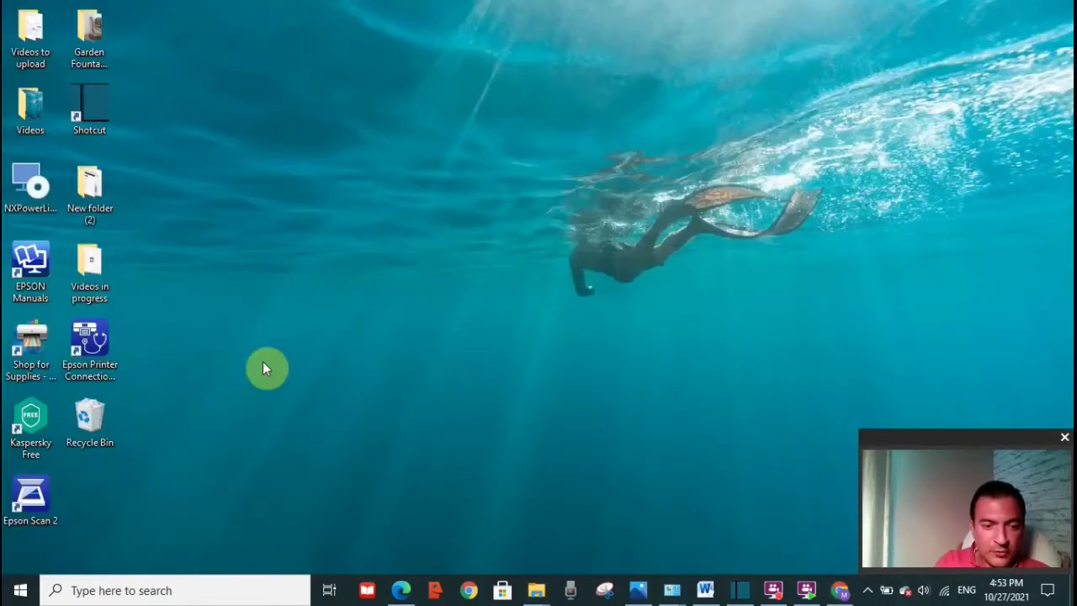
pyautogui.click(110, 592)
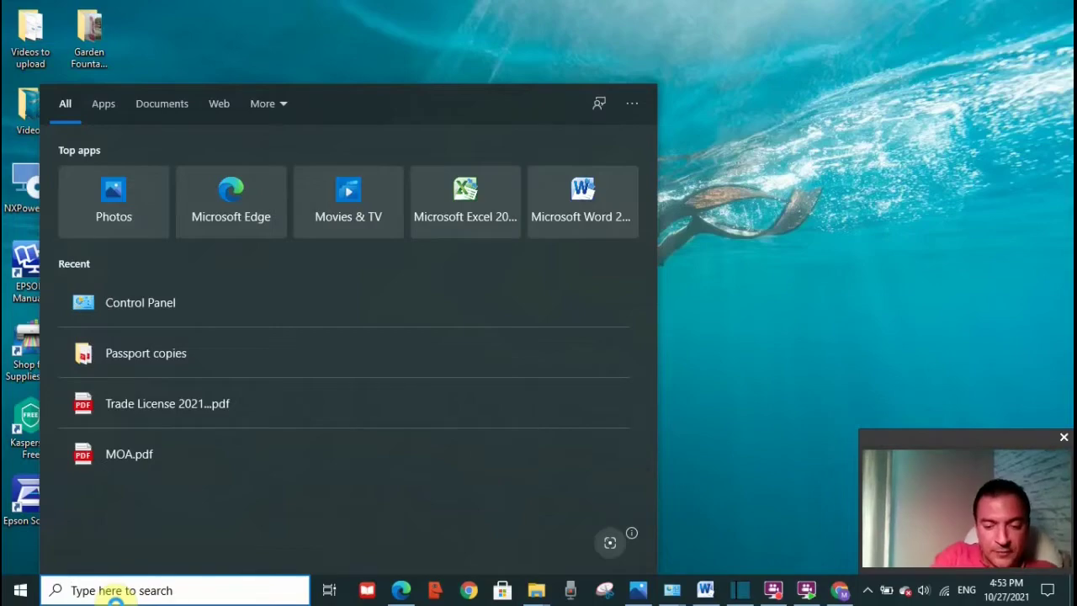
pyautogui.write('cont')
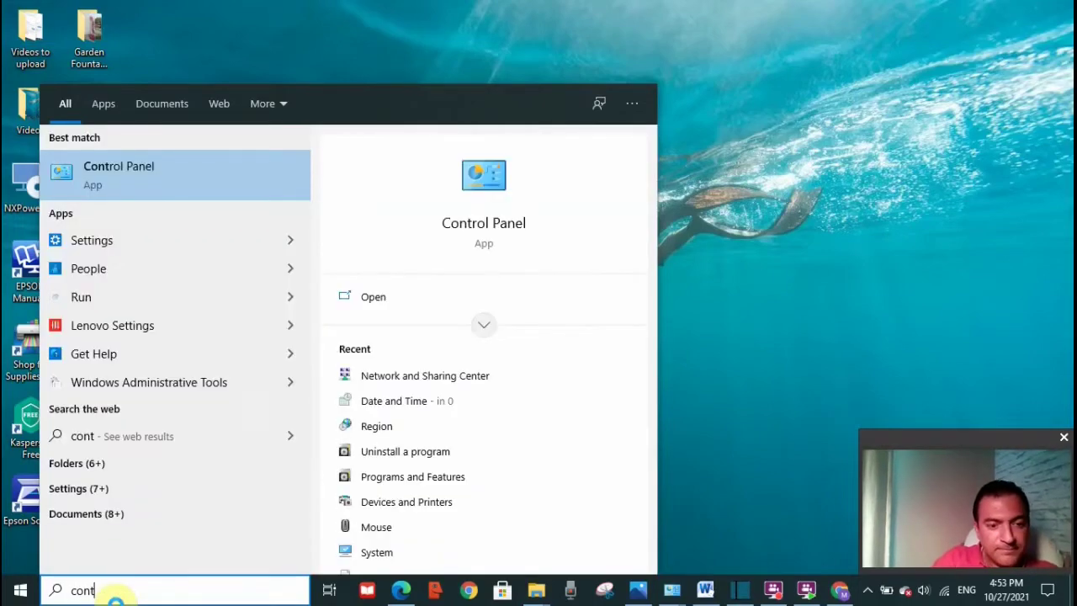
pyautogui.click(130, 165)
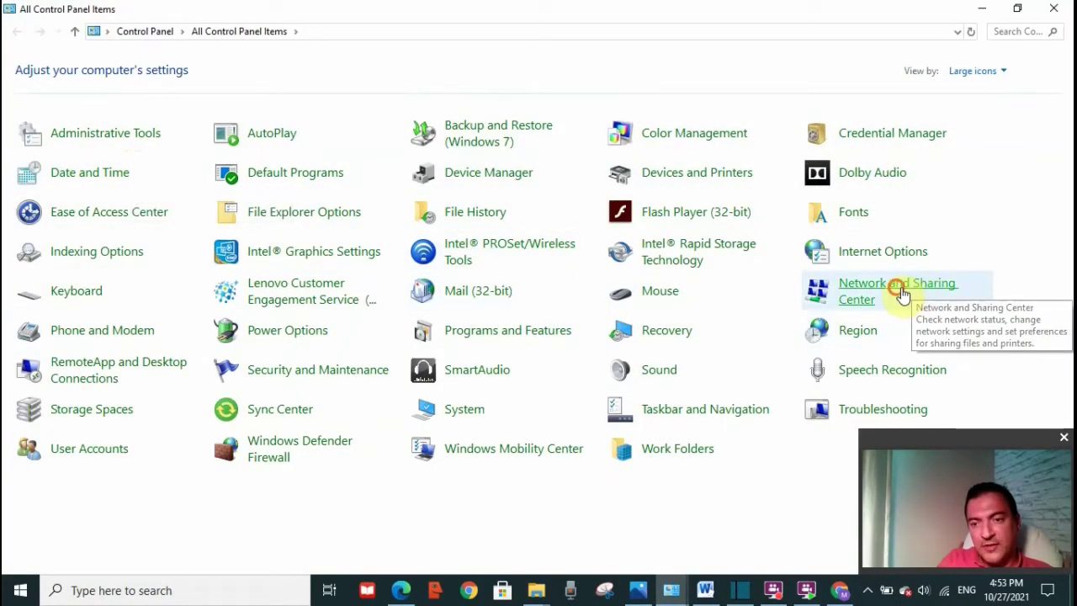
pyautogui.click(902, 295)
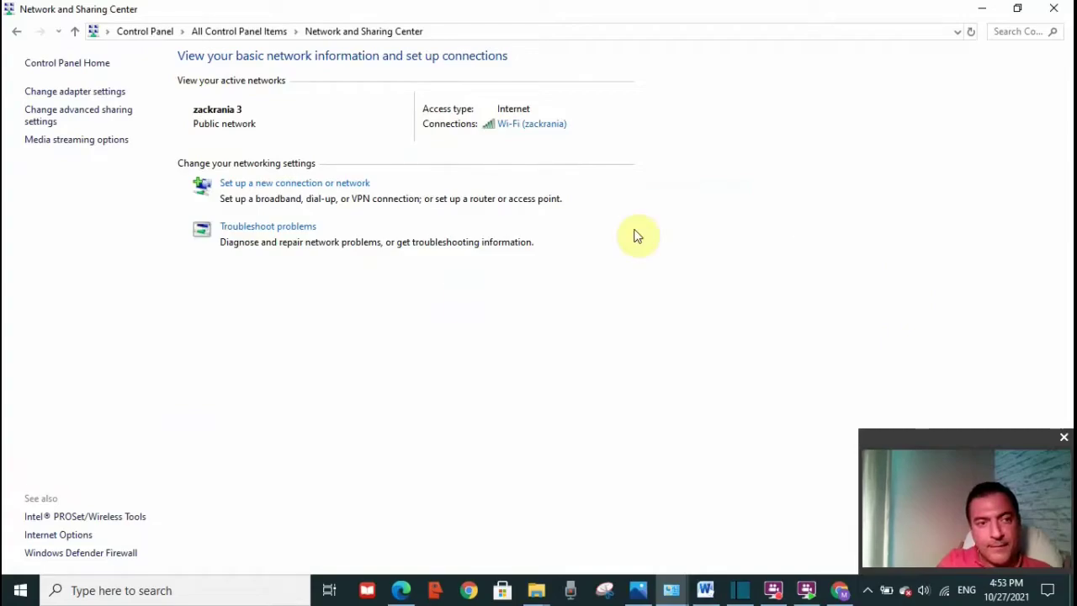
pyautogui.click(116, 92)
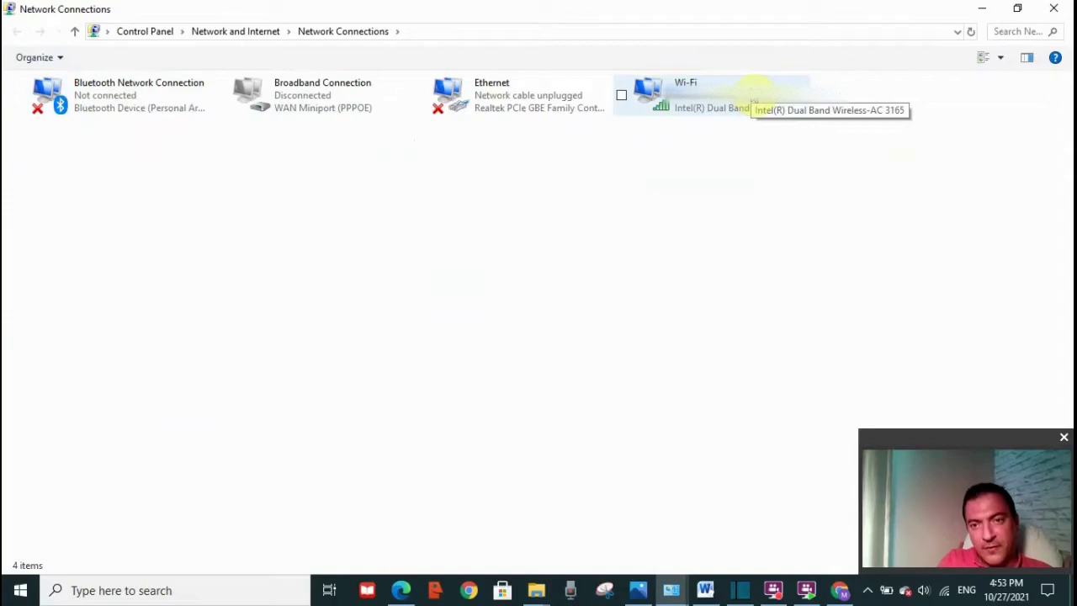
# Open the Internet Protocol Version 4 (TCP/IPv4) properties of the Wi-Fi connection.
pyautogui.rightClick(773, 94)
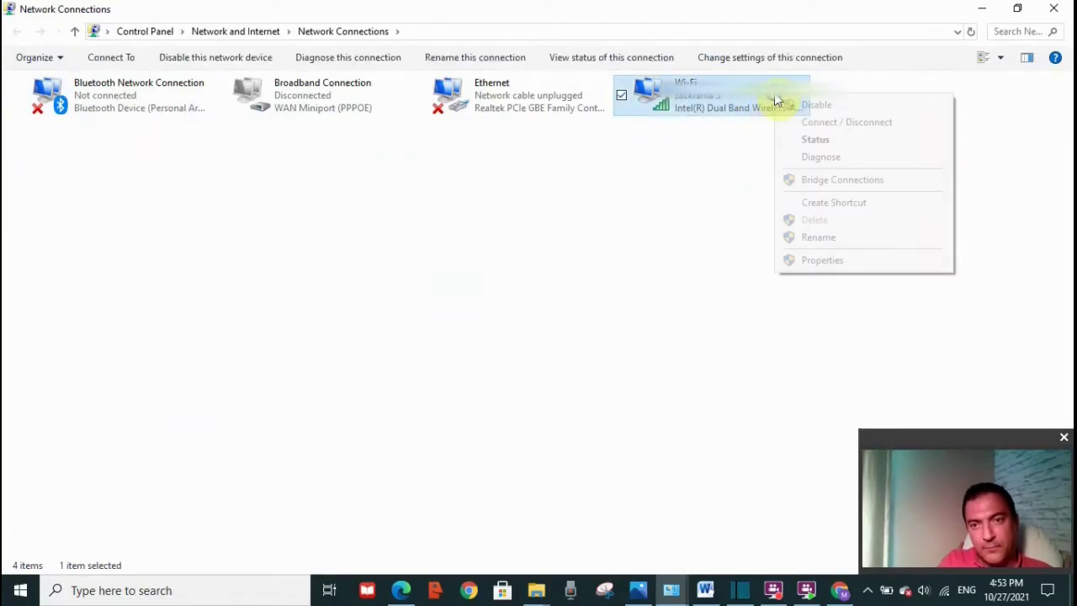
pyautogui.click(832, 260)
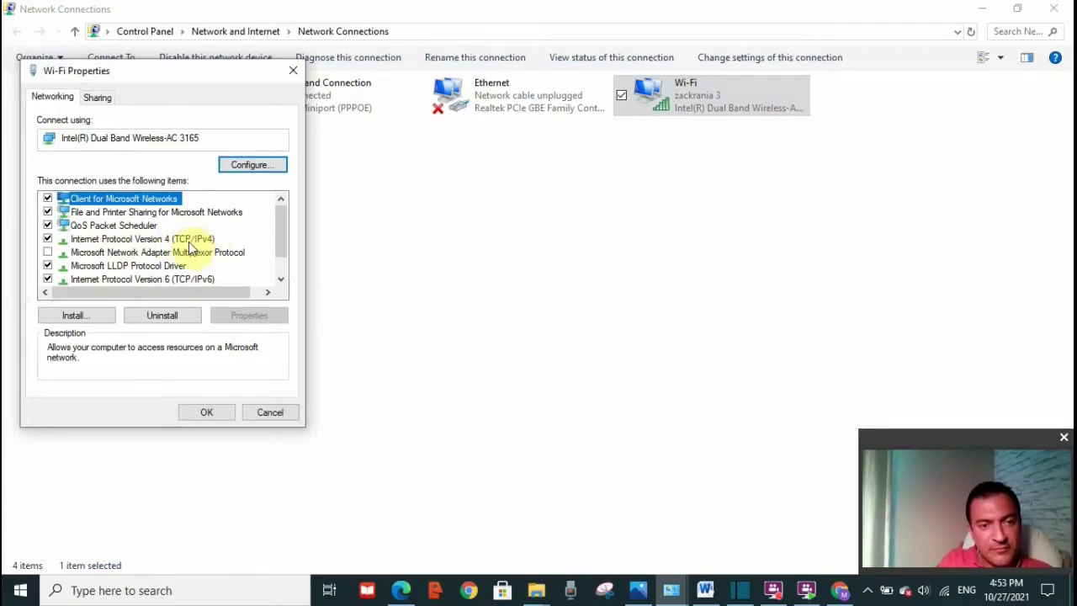
pyautogui.click(177, 240)
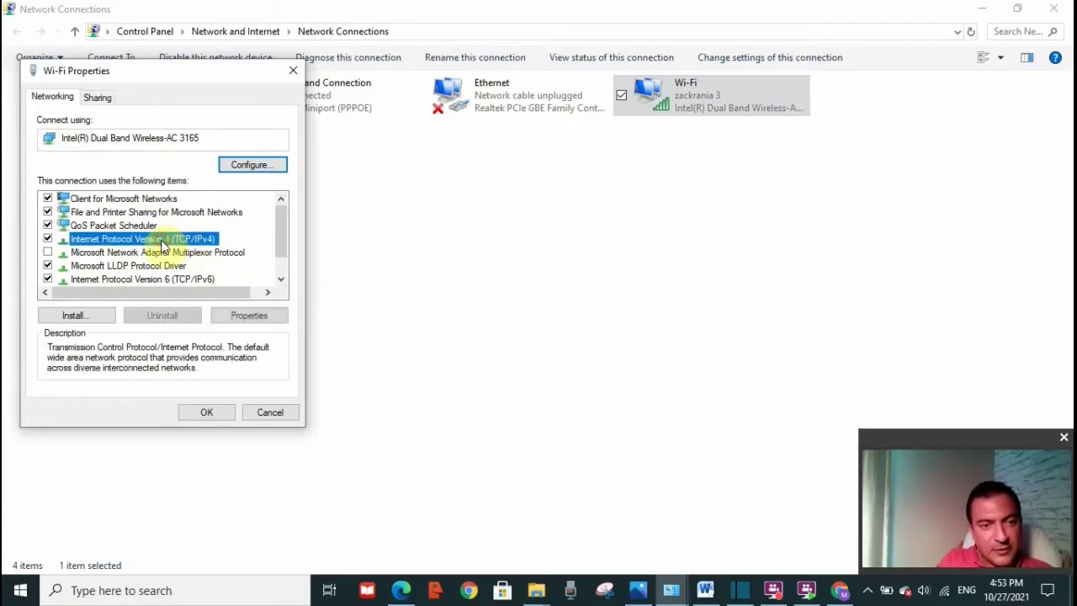
pyautogui.click(249, 316)
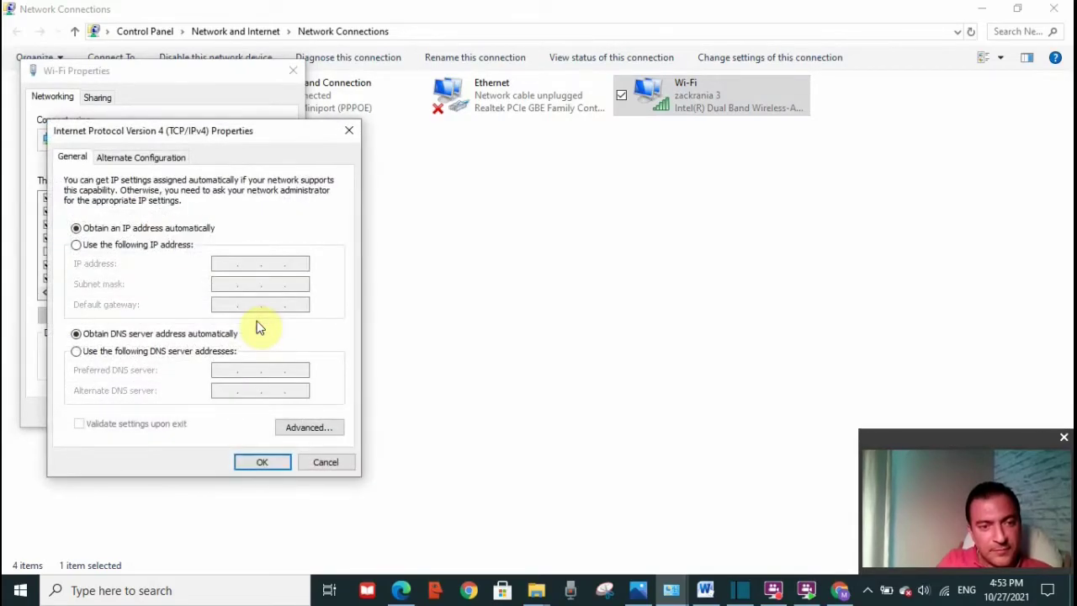
# Choose to use specified DNS server addresses and set the preferred DNS server to 1.1.1.1.
pyautogui.click(77, 352)
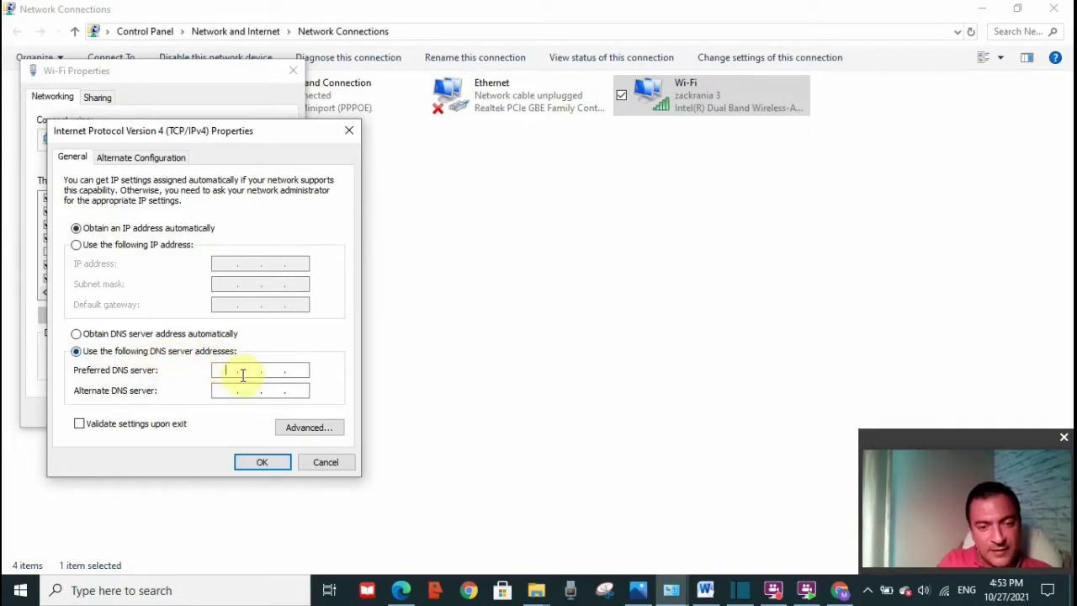
pyautogui.write('1.')
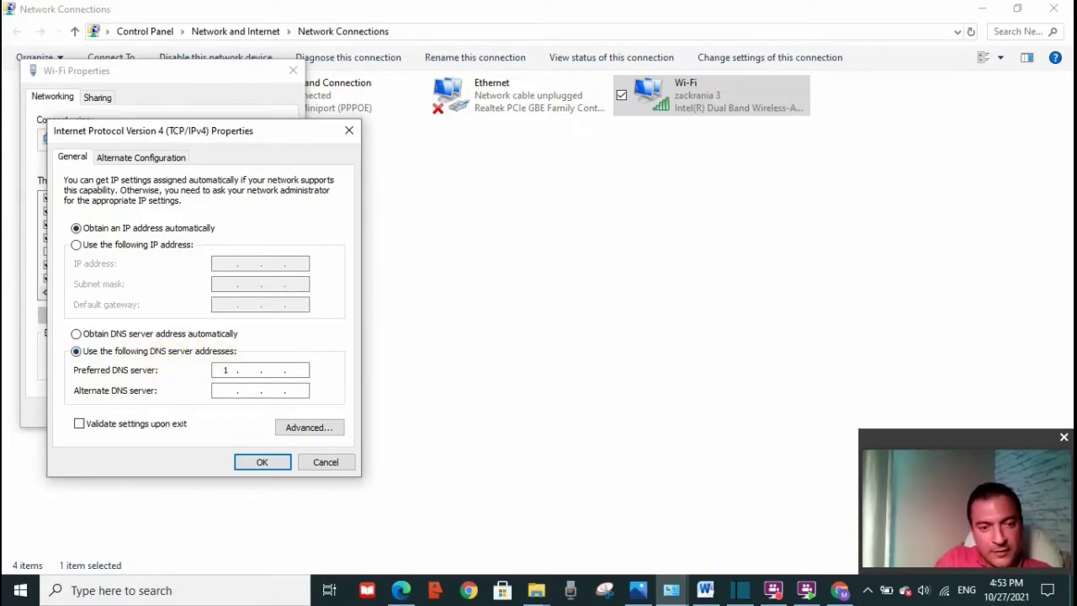
pyautogui.write('1.')
pyautogui.click(275, 370)
pyautogui.write('1')
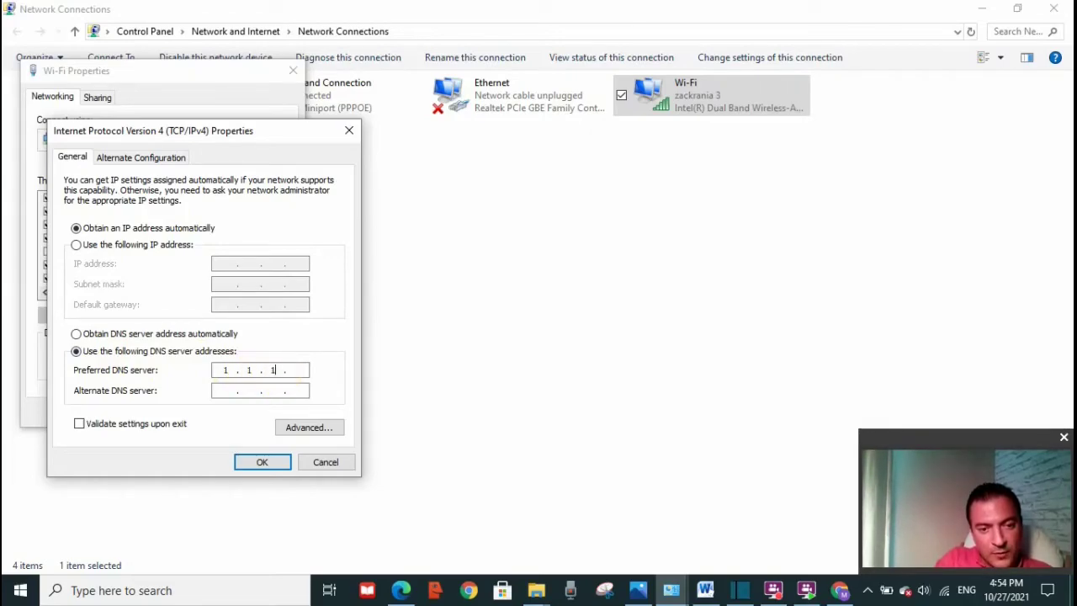
pyautogui.click(296, 374)
pyautogui.write('1')
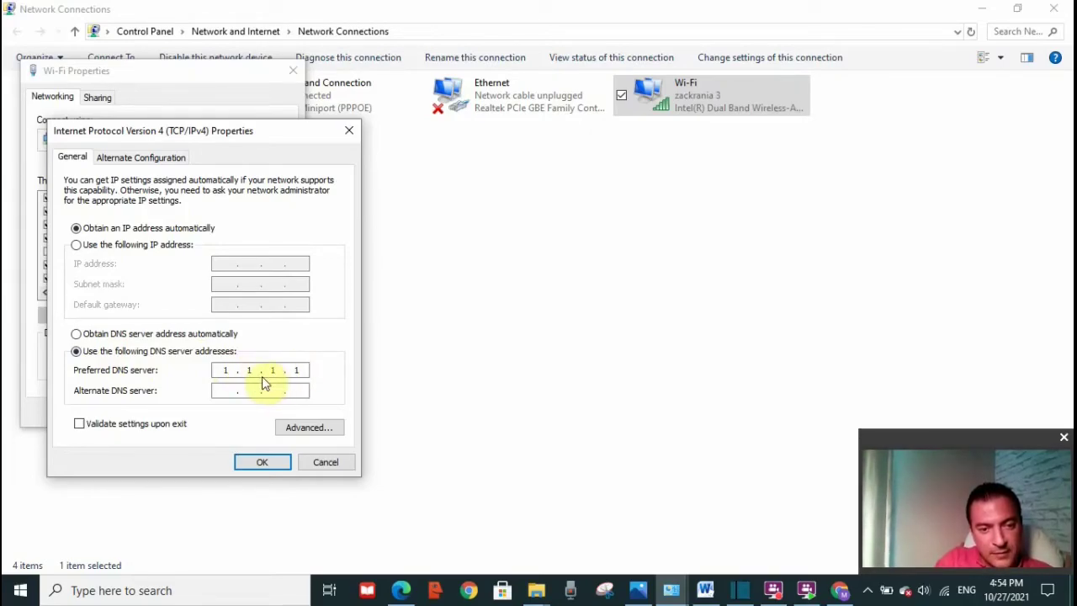
# Set the alternate DNS server to 1.0.0.1.
pyautogui.click(236, 396)
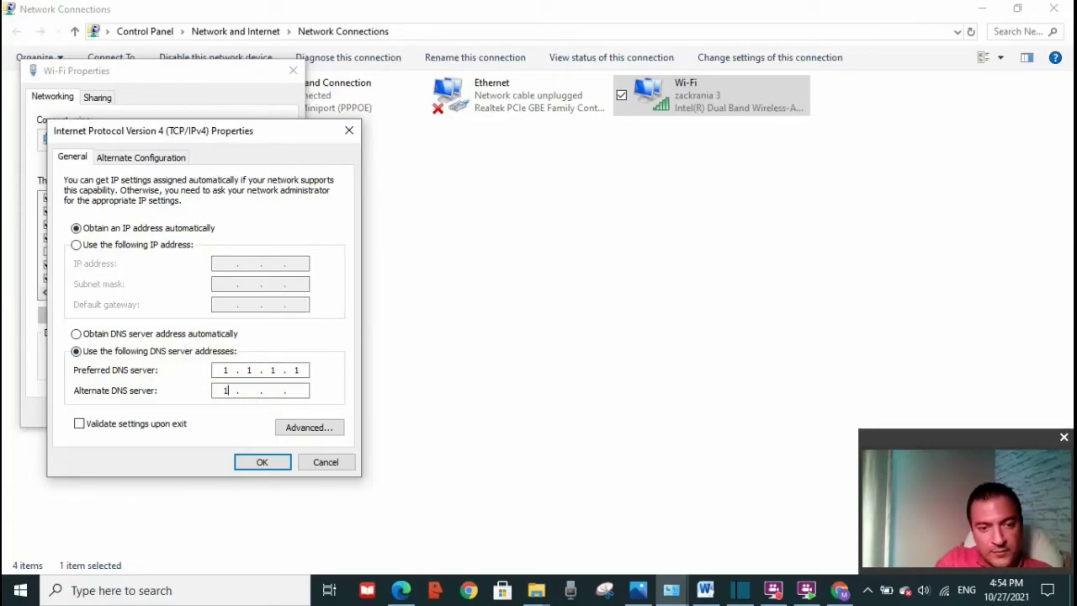
pyautogui.write('1.0.')
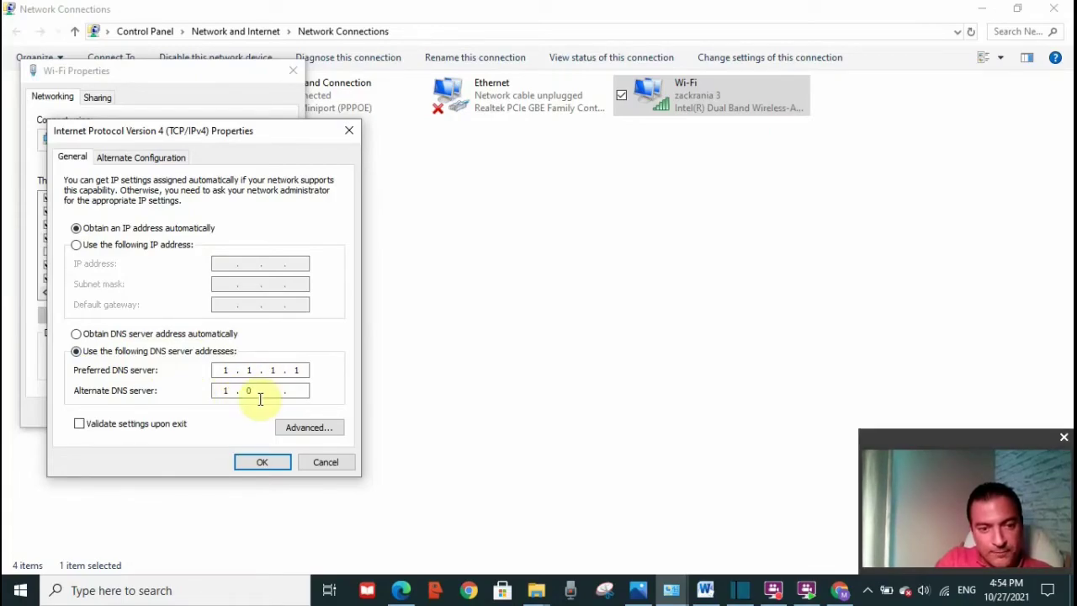
pyautogui.write('0.1')
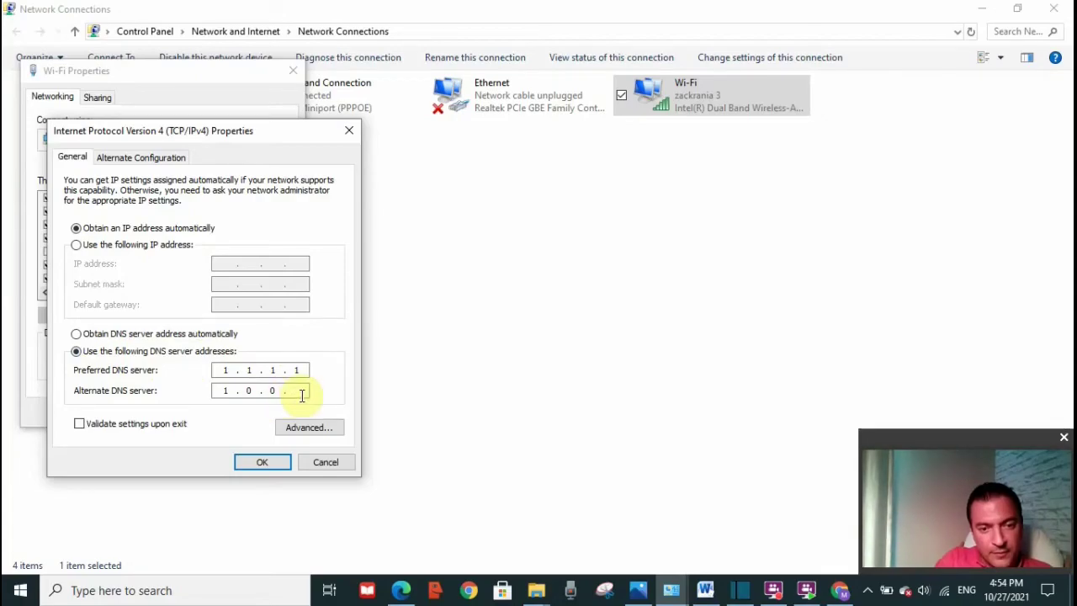